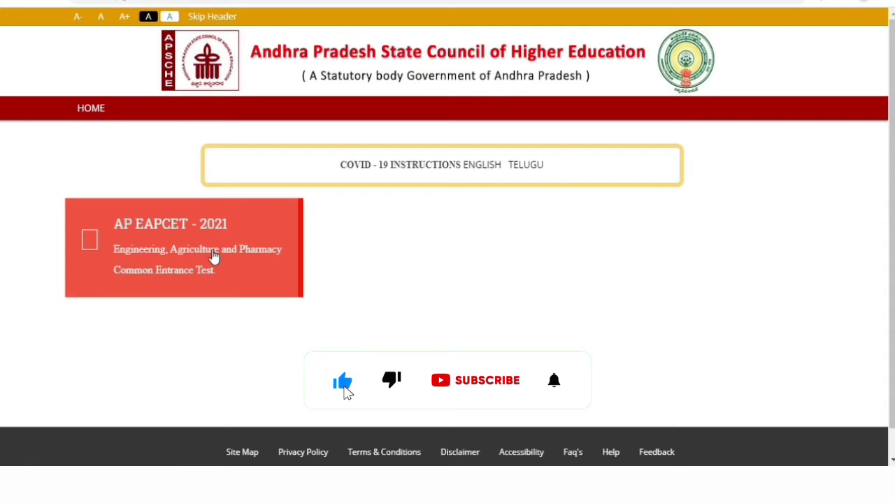
# Step: Open the AP EAPCET - 2021 site and bring up the Fee Payment form from its online application steps
pyautogui.click(212, 257)
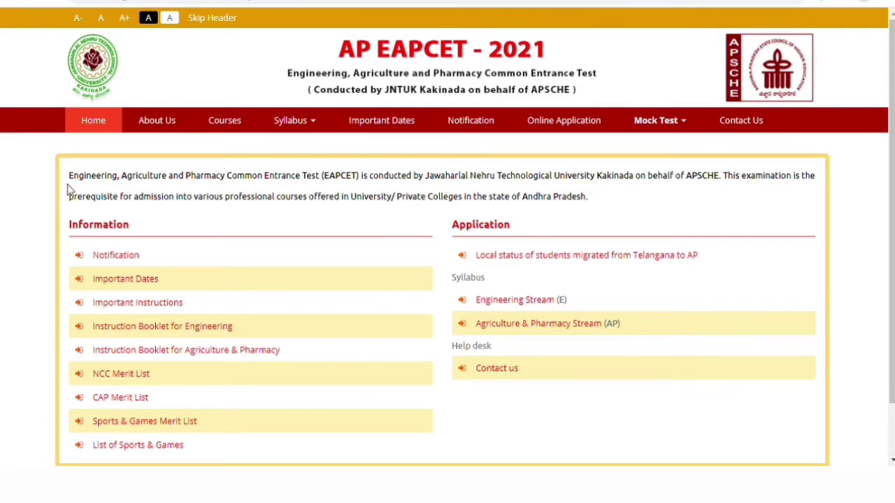
pyautogui.scroll(-2, 123, 219)
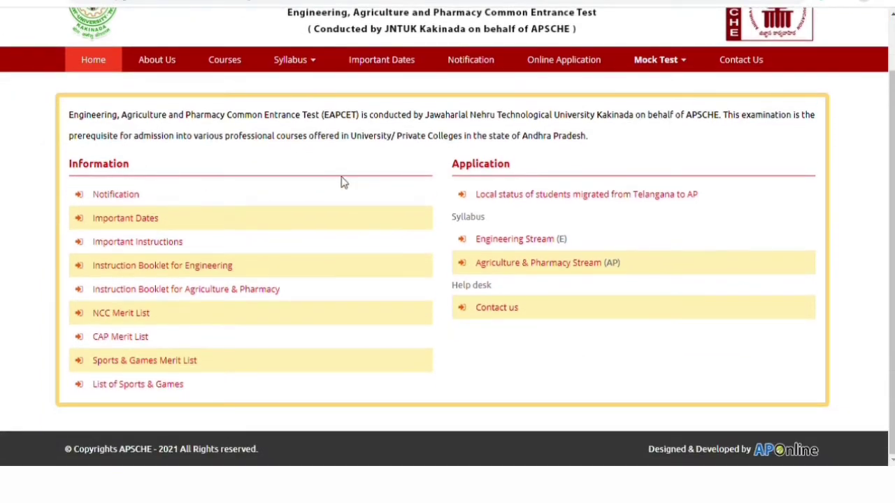
pyautogui.scroll(2, 370, 185)
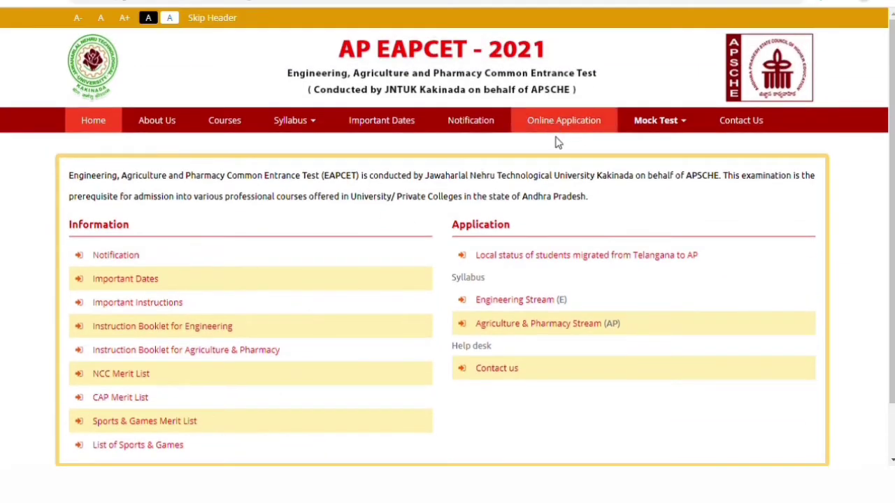
pyautogui.click(583, 129)
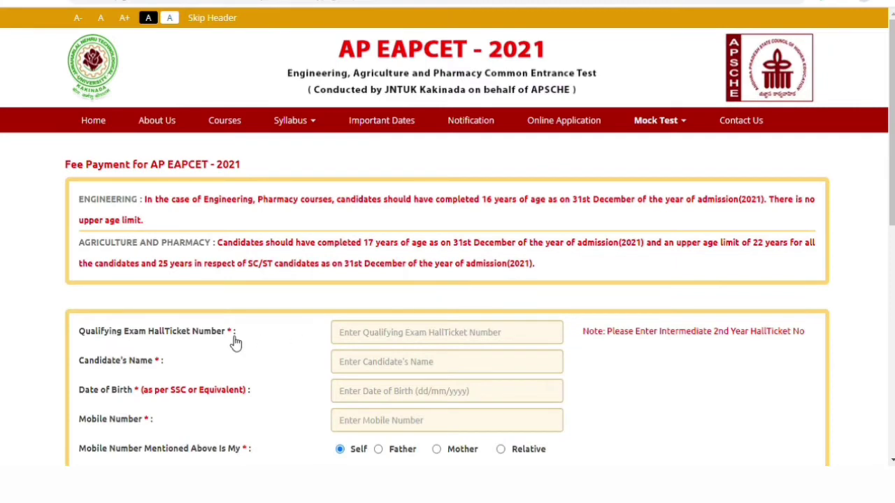
pyautogui.scroll(-2, 374, 269)
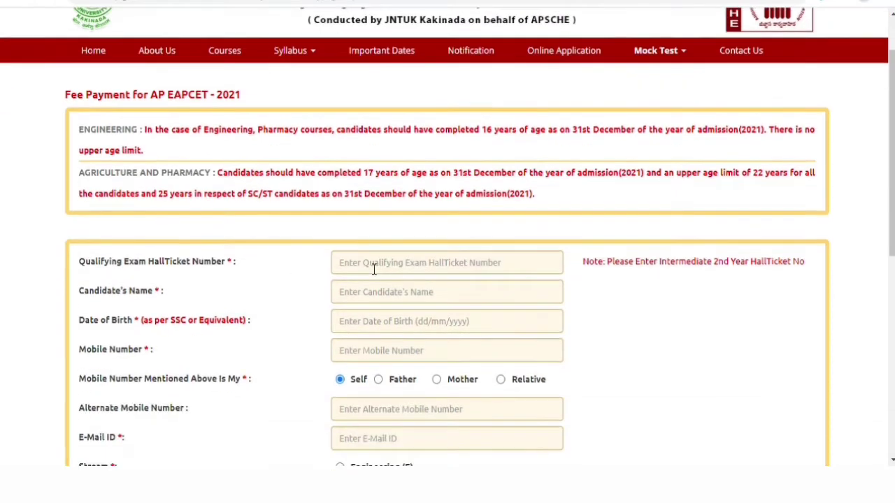
pyautogui.scroll(-1, 303, 263)
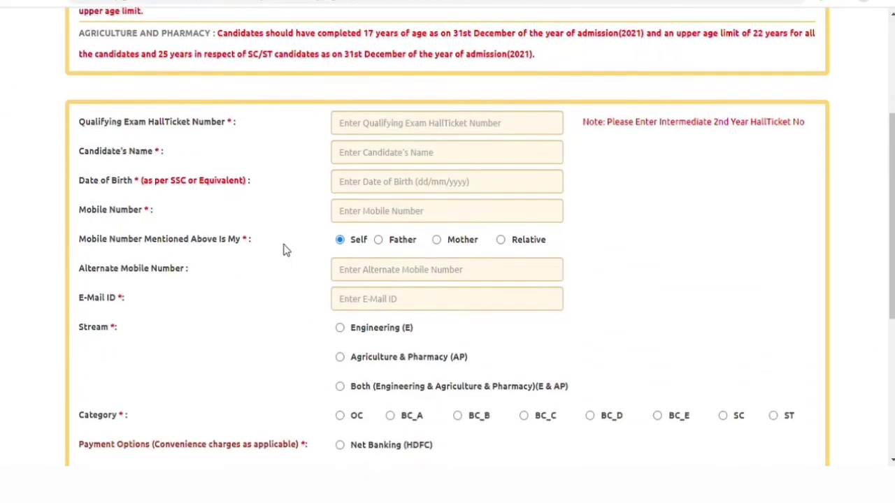
# Step: Try choosing a date of birth from the calendar on the fee payment form, and clear the field again
pyautogui.click(461, 124)
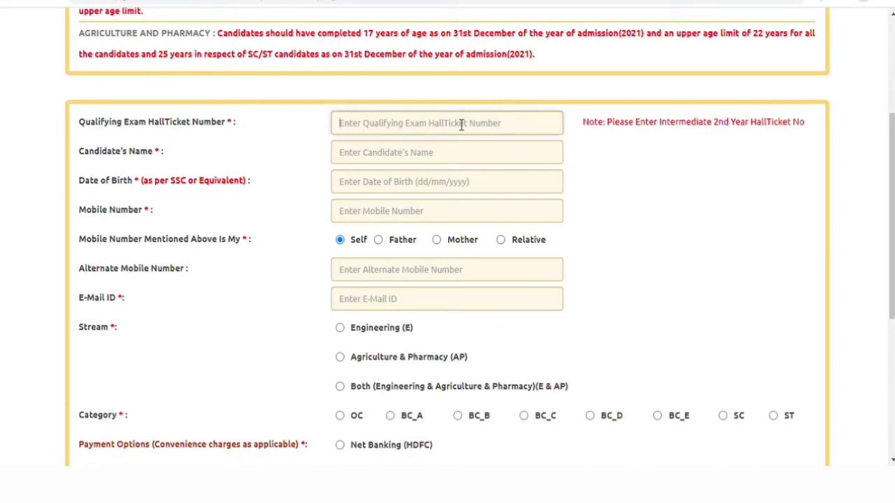
pyautogui.click(357, 157)
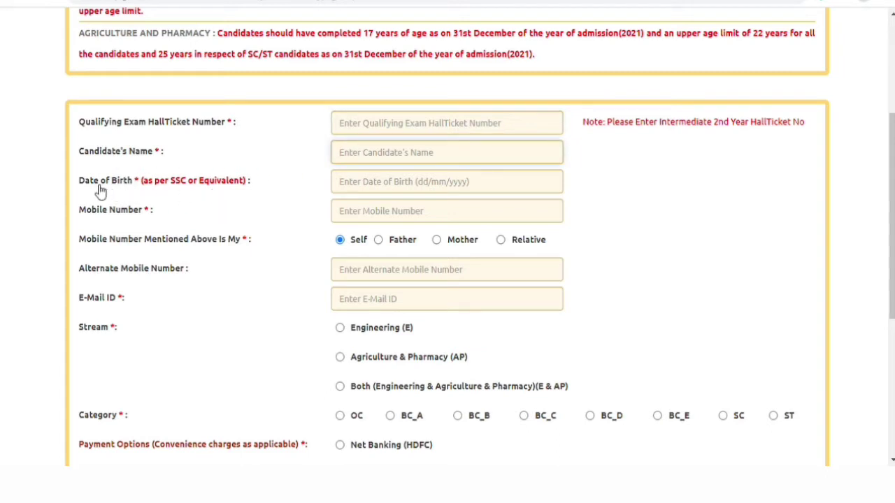
pyautogui.click(438, 189)
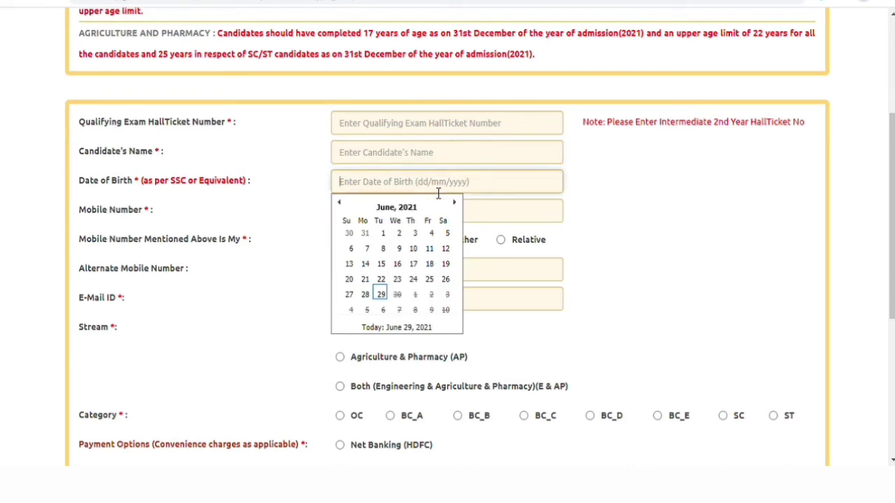
pyautogui.click(349, 234)
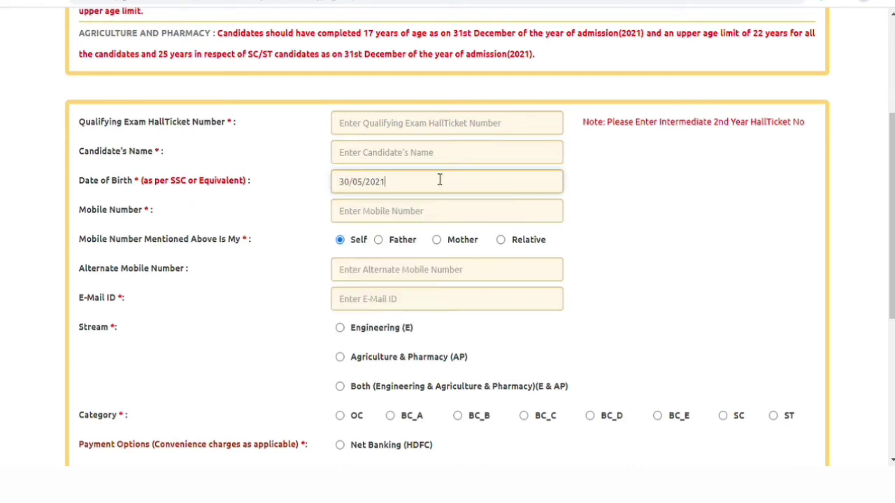
pyautogui.moveTo(440, 180); pyautogui.dragTo(275, 172)
pyautogui.press('BackSpace')
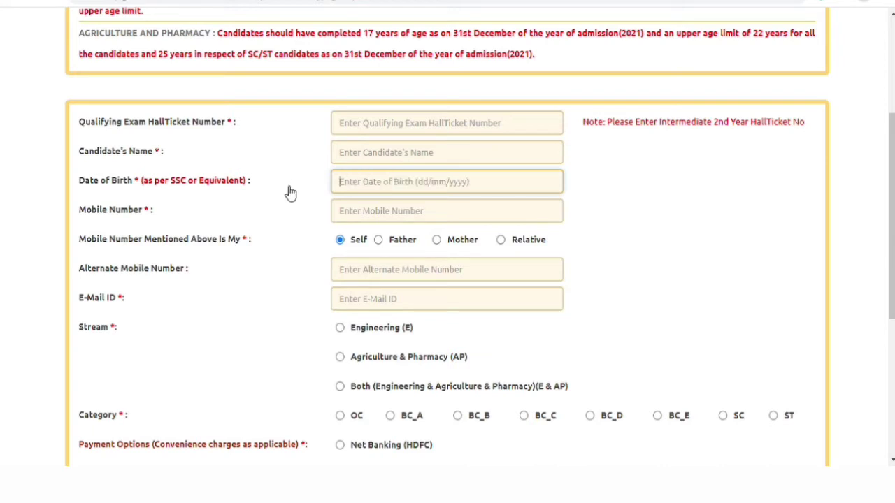
# Step: Try the Father, Mother and Relative options for the mobile number's owner, and return the choice to Self
pyautogui.click(424, 209)
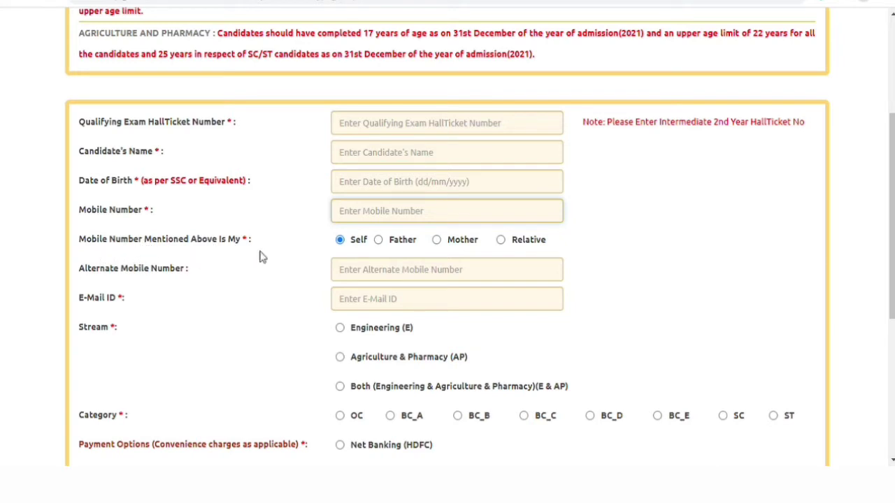
pyautogui.click(396, 248)
pyautogui.click(452, 244)
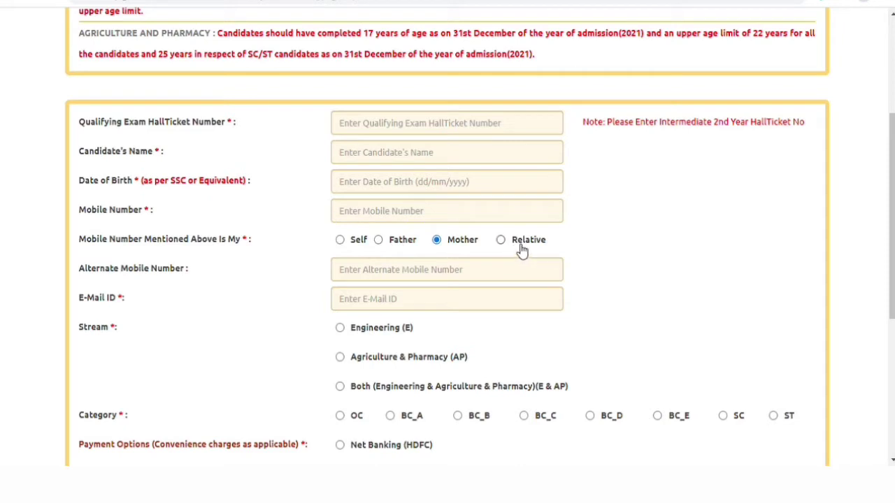
pyautogui.click(522, 250)
pyautogui.scroll(-1, 383, 302)
pyautogui.scroll(-1, 311, 282)
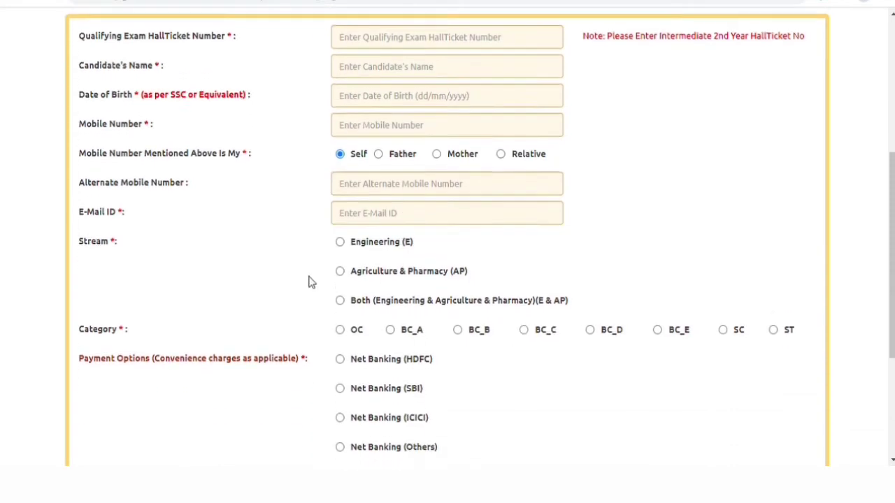
# Step: Choose Both (Engineering & Agriculture & Pharmacy) as the stream and OC as the category
pyautogui.scroll(-1, 311, 282)
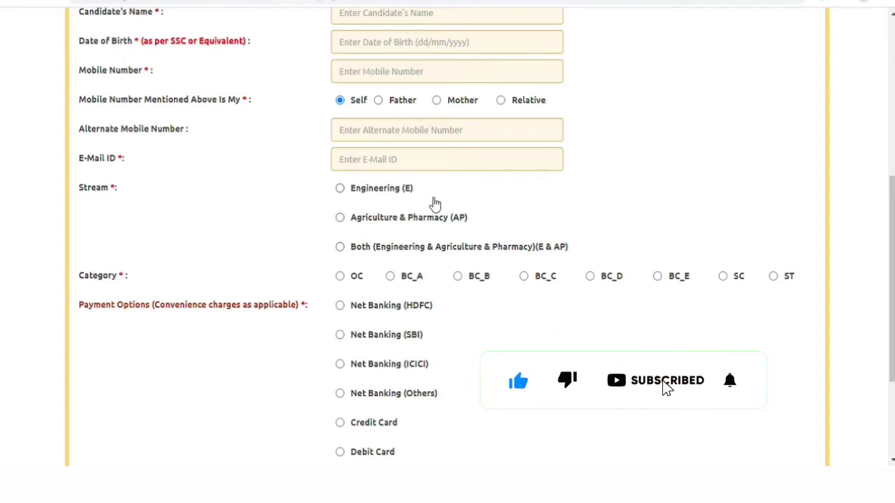
pyautogui.click(381, 193)
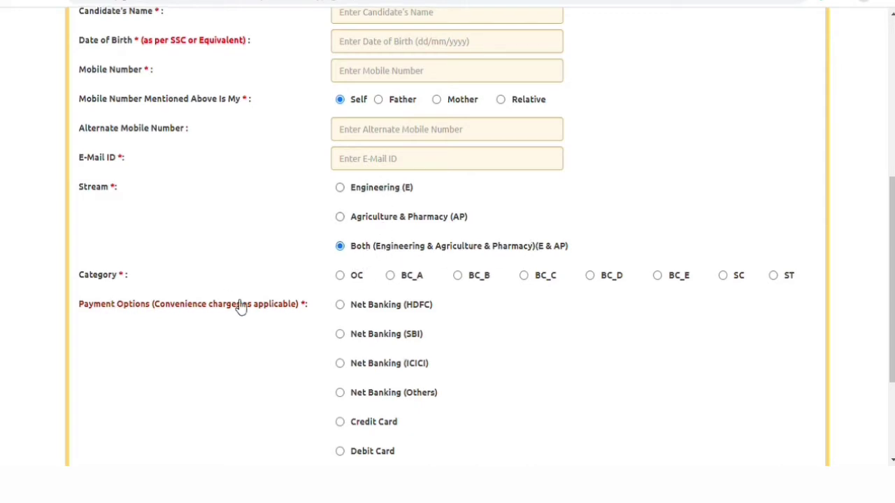
pyautogui.scroll(-1, 280, 279)
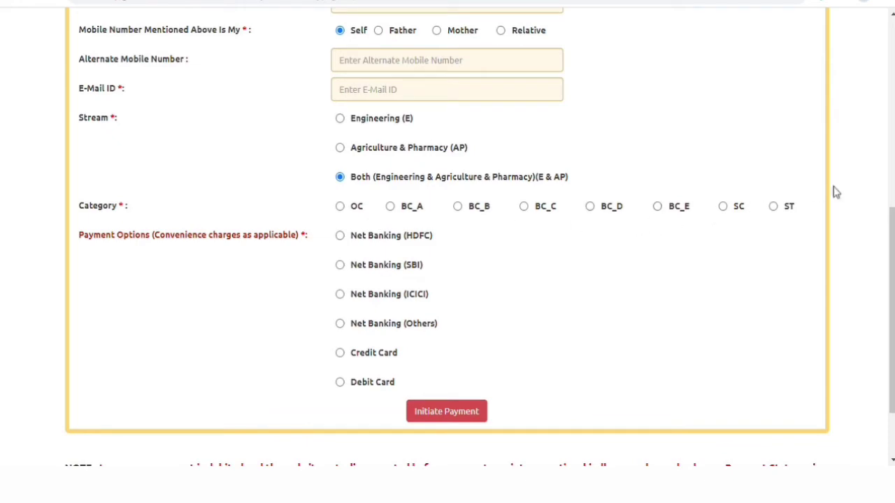
pyautogui.click(358, 208)
pyautogui.scroll(-1, 373, 401)
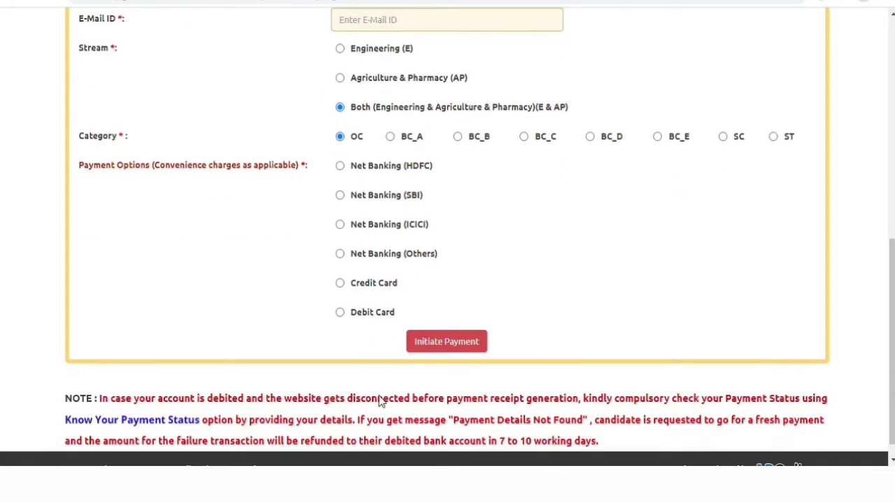
# Step: Select Debit Card as the payment option and check the fee amount for both streams
pyautogui.scroll(1, 380, 399)
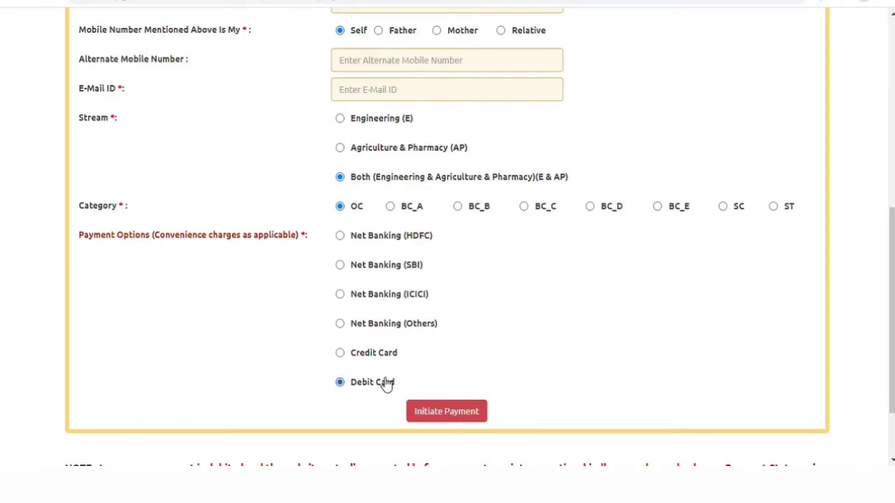
pyautogui.scroll(-1, 387, 368)
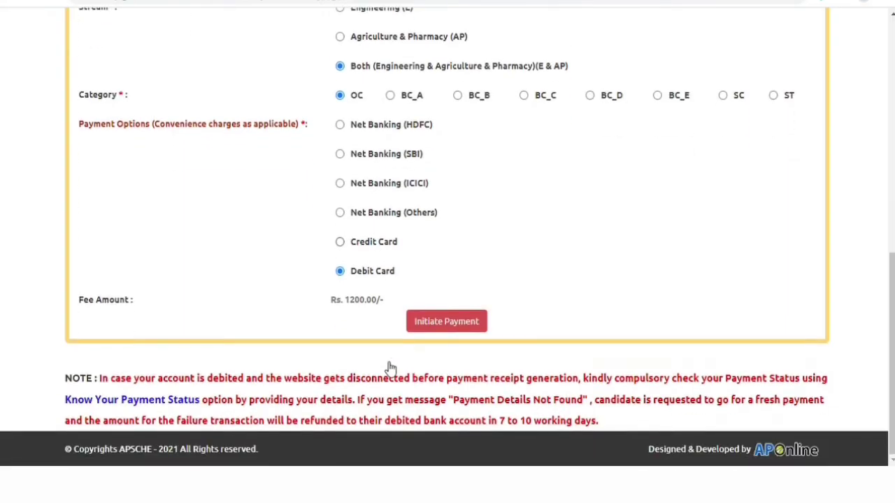
pyautogui.doubleClick(351, 309)
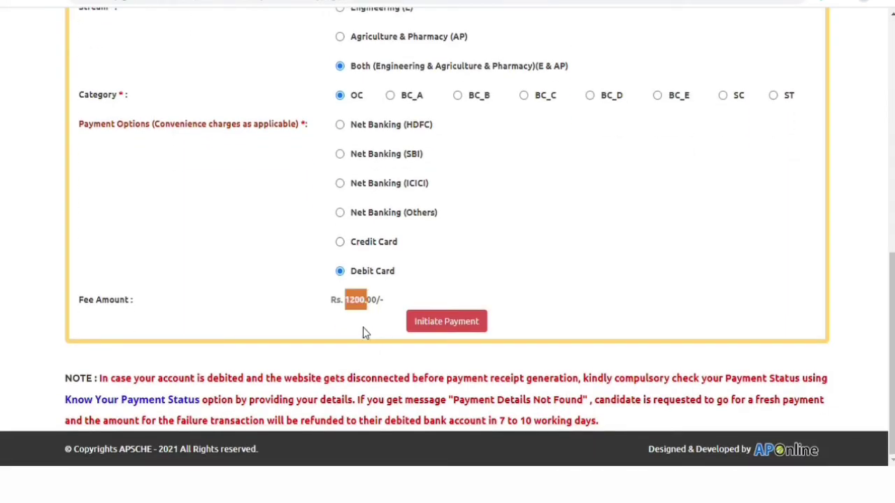
pyautogui.click(363, 328)
# Step: Compare the fee amounts for the Engineering and the Agriculture & Pharmacy streams, and set the stream back to Both
pyautogui.scroll(2, 363, 328)
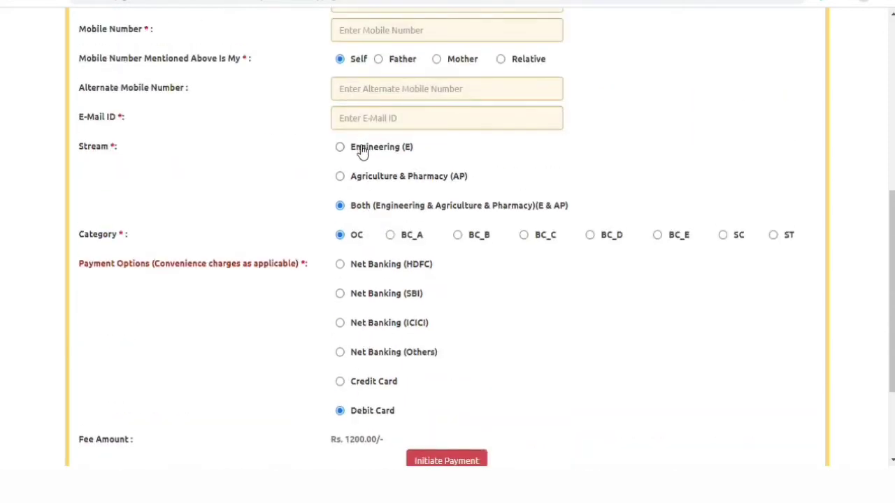
pyautogui.click(361, 149)
pyautogui.scroll(-2, 374, 222)
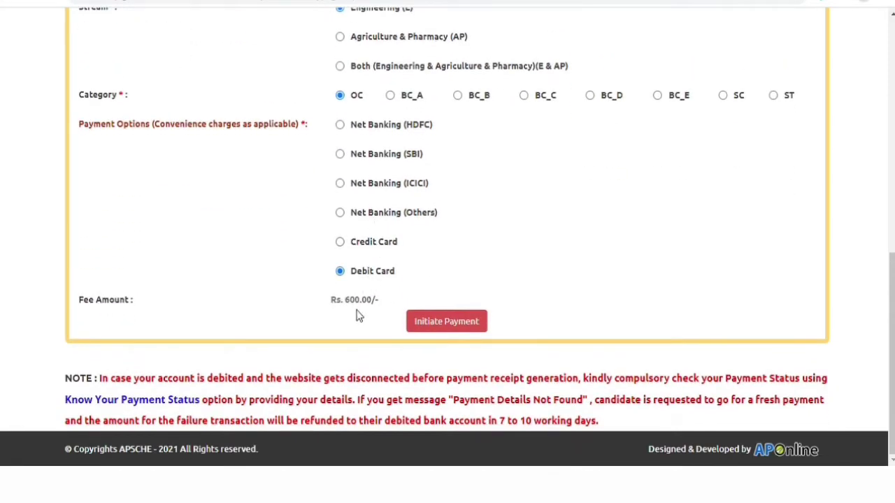
pyautogui.scroll(1, 356, 316)
pyautogui.click(383, 110)
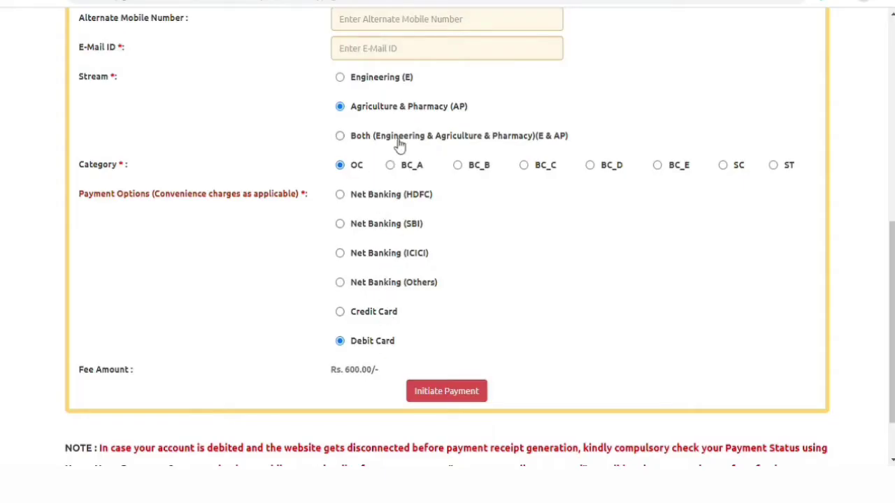
pyautogui.click(397, 142)
pyautogui.scroll(-1, 402, 353)
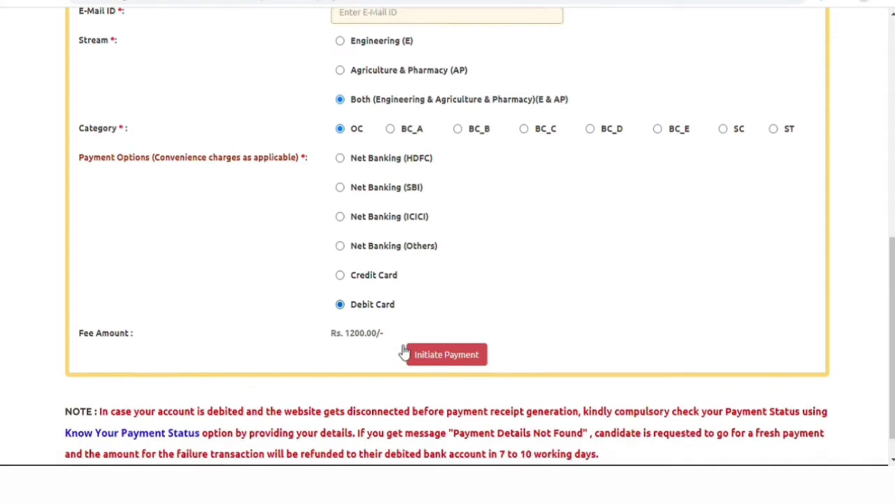
pyautogui.scroll(1, 401, 347)
pyautogui.scroll(-2, 405, 335)
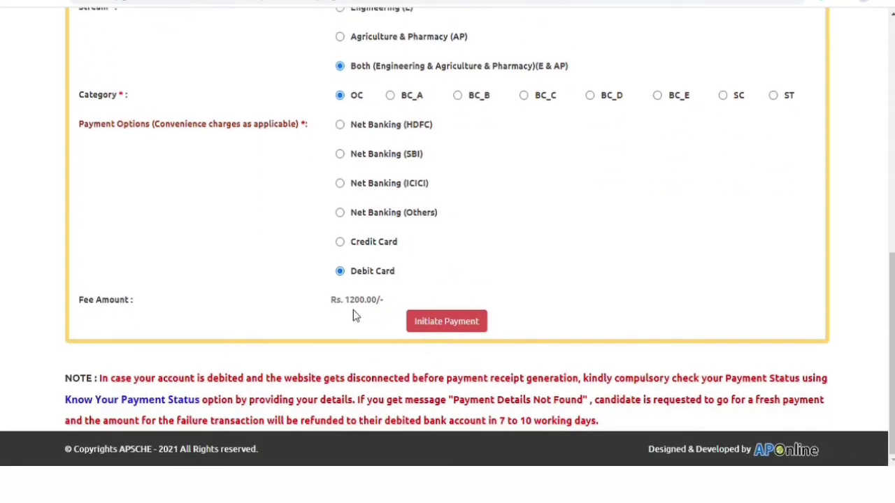
# Step: Review the fee payment form without initiating payment, and return to the list of online application steps
pyautogui.scroll(1, 229, 305)
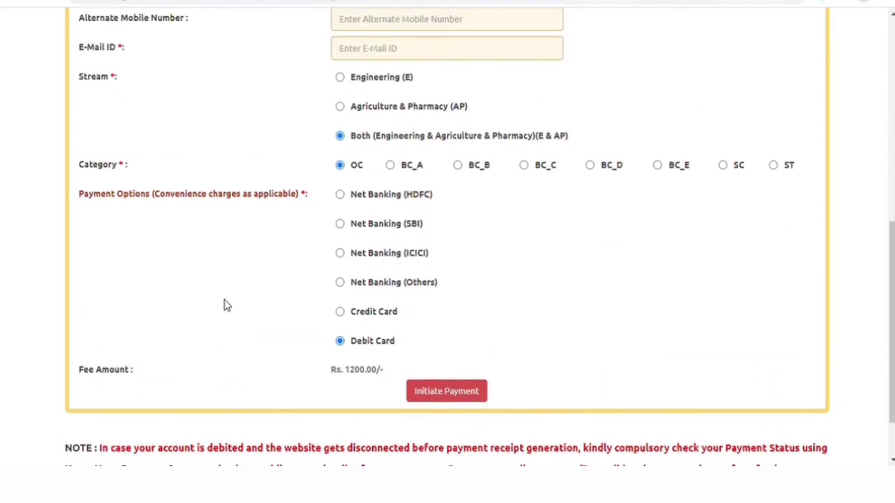
pyautogui.scroll(-1, 892, 286)
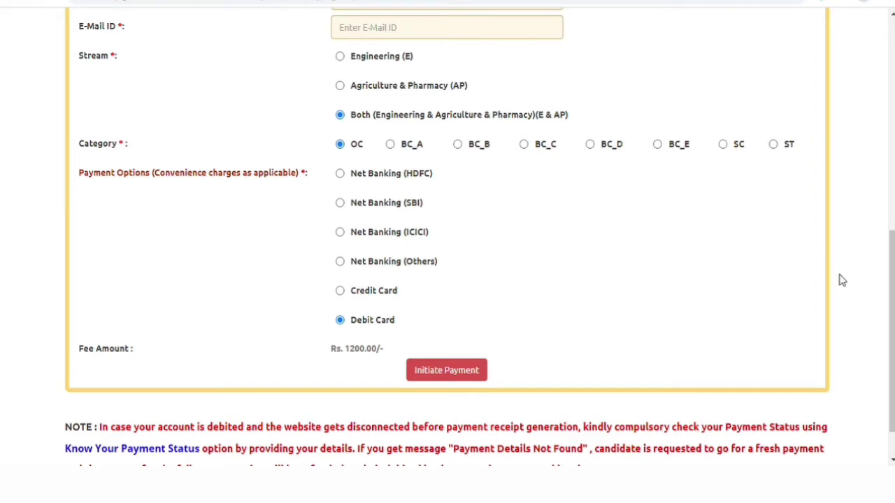
pyautogui.scroll(-1, 842, 279)
pyautogui.scroll(-1, 874, 259)
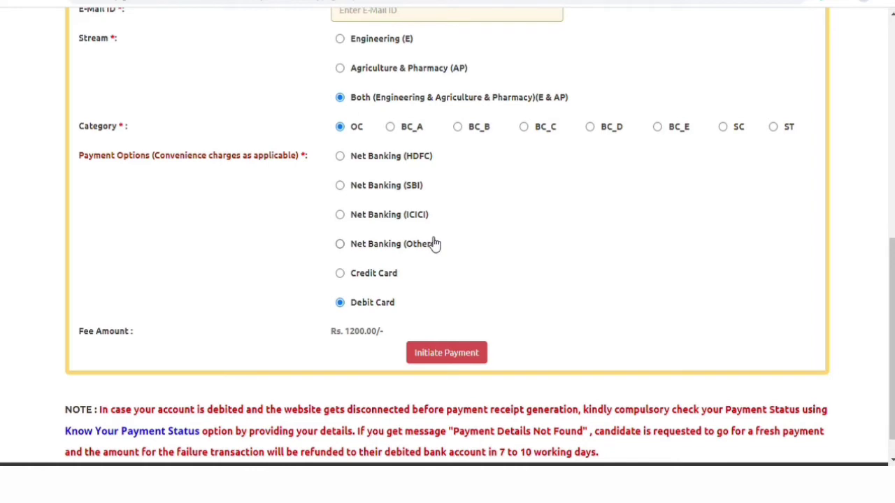
pyautogui.scroll(6, 433, 243)
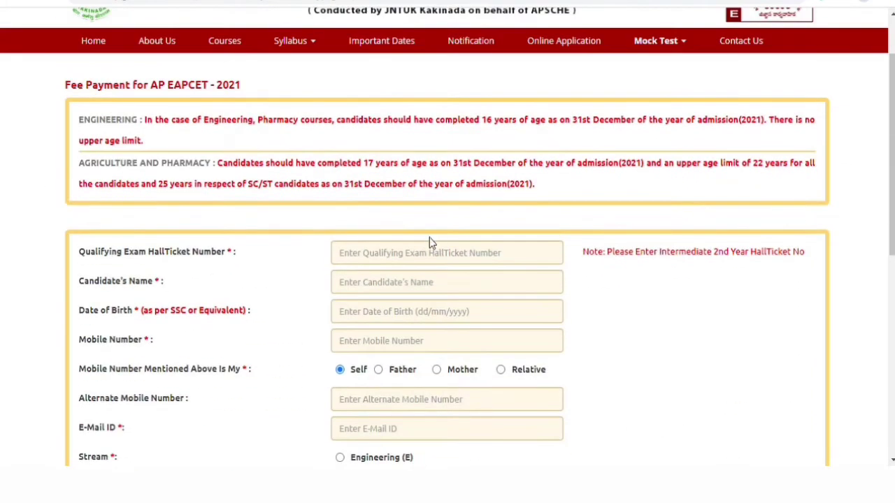
pyautogui.hotkey('alt', 'Left')
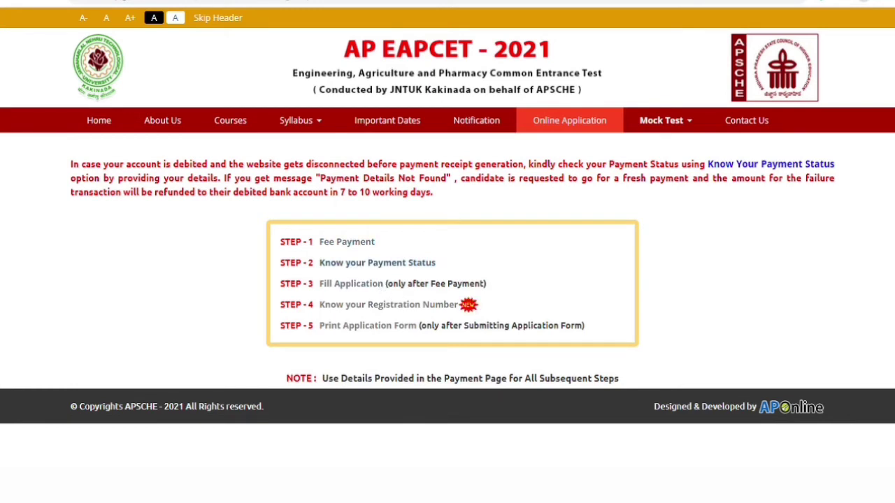
# Step: Look over the Know Your Payment Status form and return to the list of application steps
pyautogui.click(381, 283)
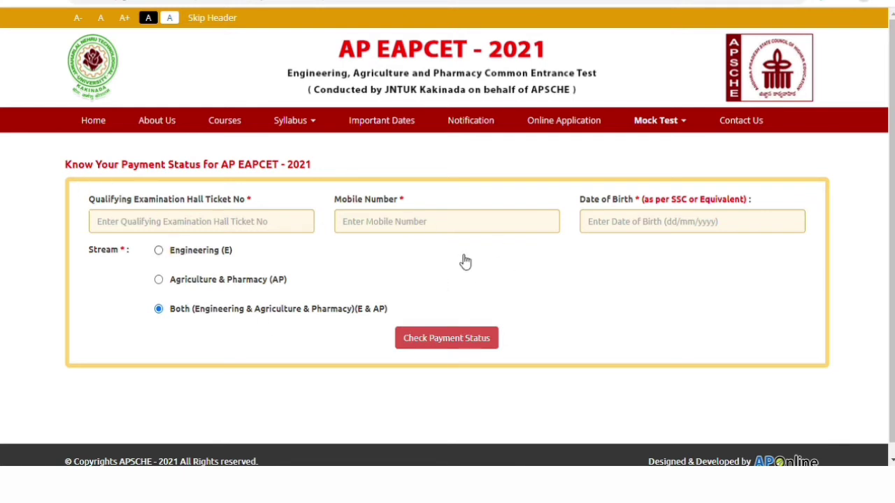
pyautogui.hotkey('alt', 'Left')
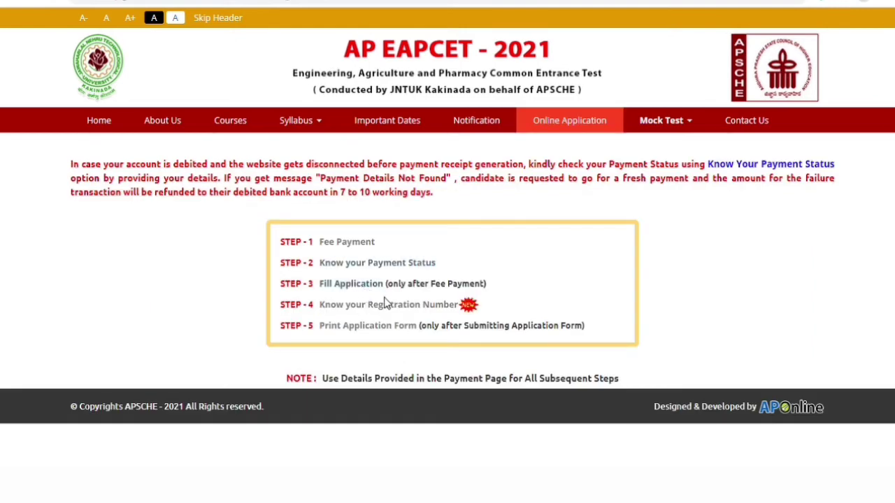
# Step: Look over the required fields of the Fill Application login form and return to the list of application steps
pyautogui.click(351, 283)
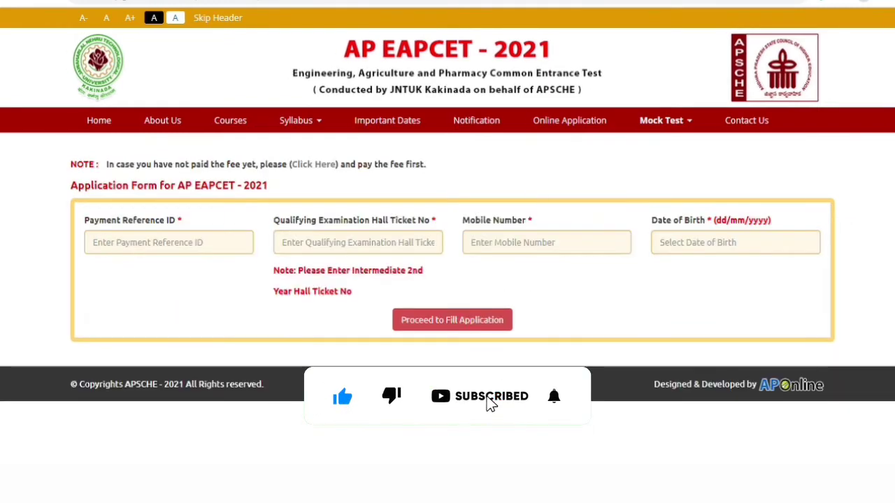
pyautogui.click(188, 246)
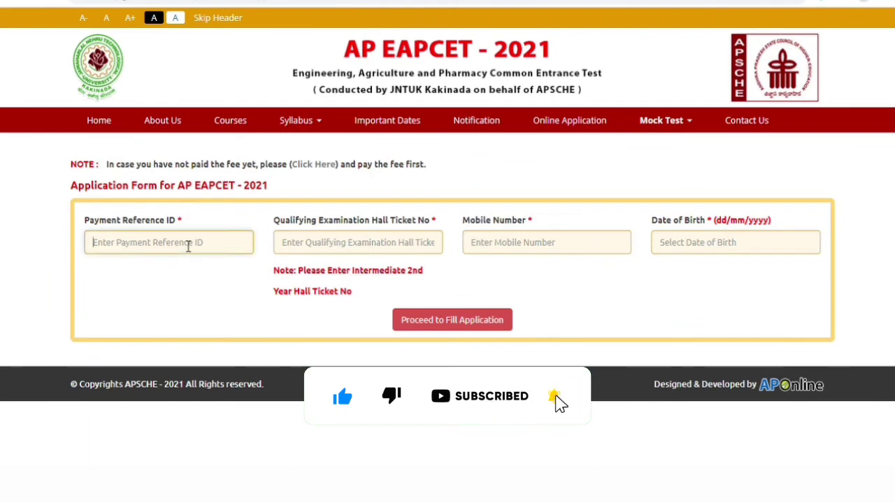
pyautogui.click(358, 247)
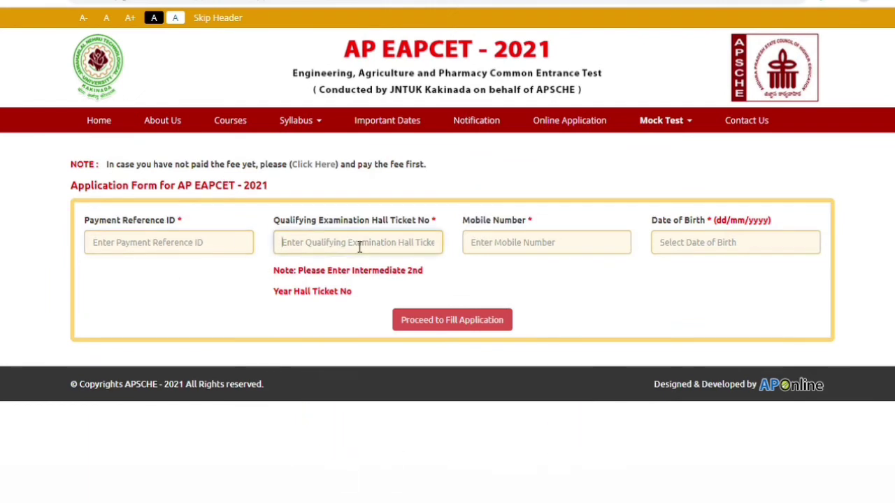
pyautogui.click(544, 250)
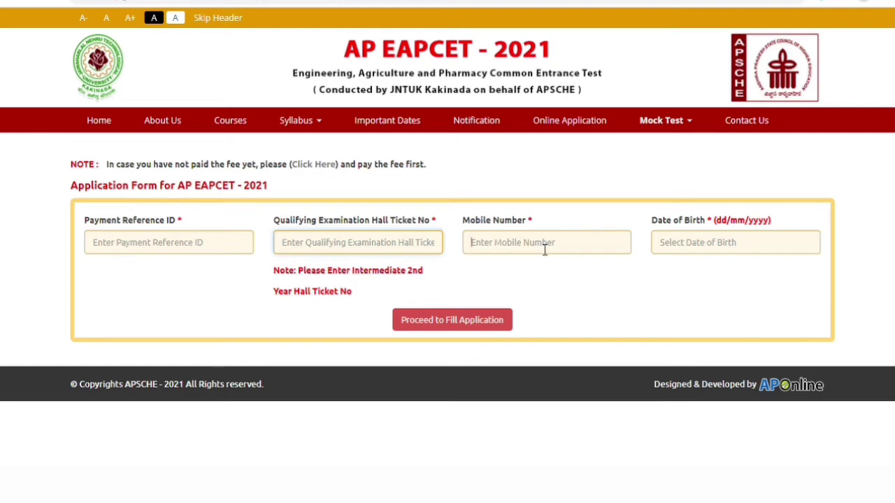
pyautogui.click(690, 249)
pyautogui.click(631, 267)
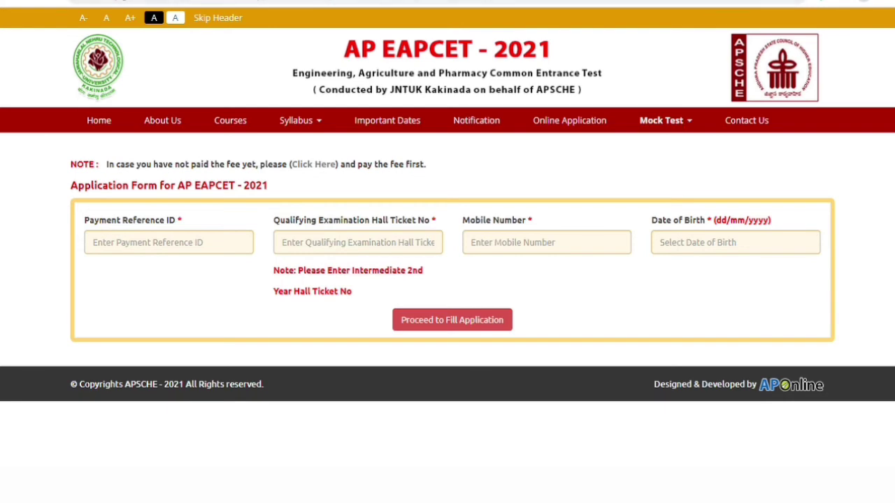
pyautogui.hotkey('alt', 'Left')
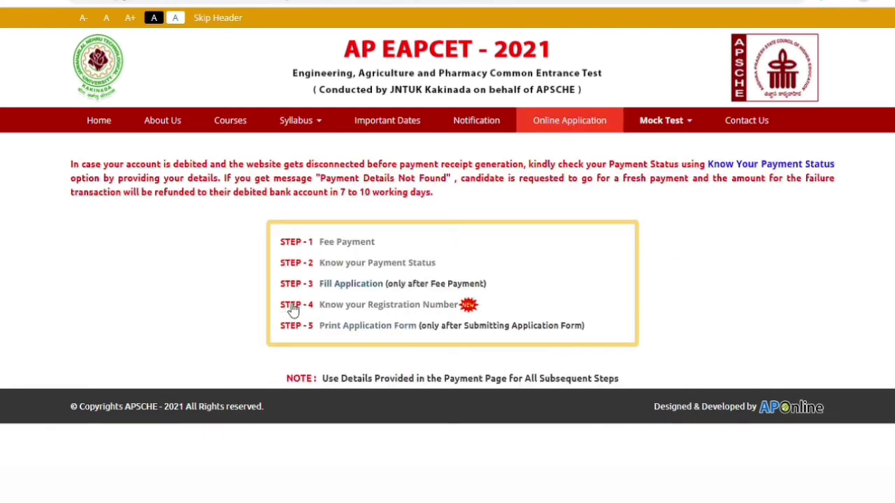
# Step: Review the fields of the Know Your Registration Number form without submitting it, and return to the list of application steps
pyautogui.click(383, 313)
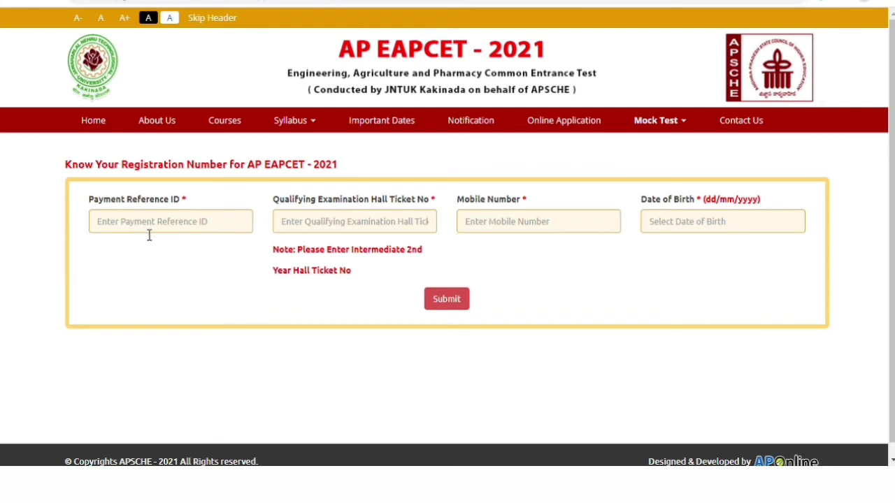
pyautogui.click(220, 230)
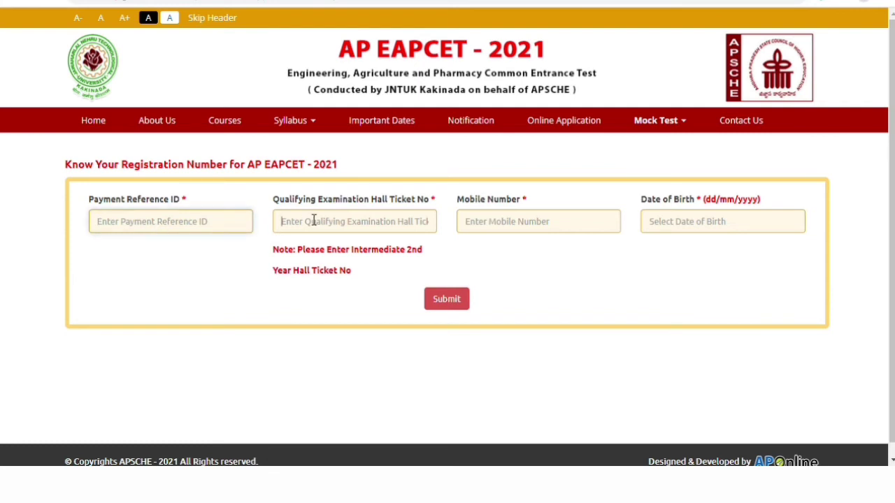
pyautogui.click(314, 222)
pyautogui.click(512, 231)
pyautogui.click(641, 221)
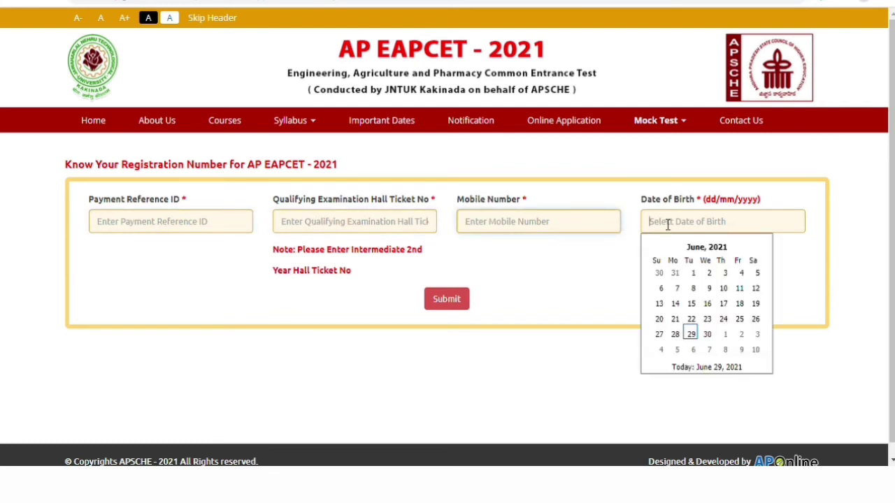
pyautogui.click(522, 254)
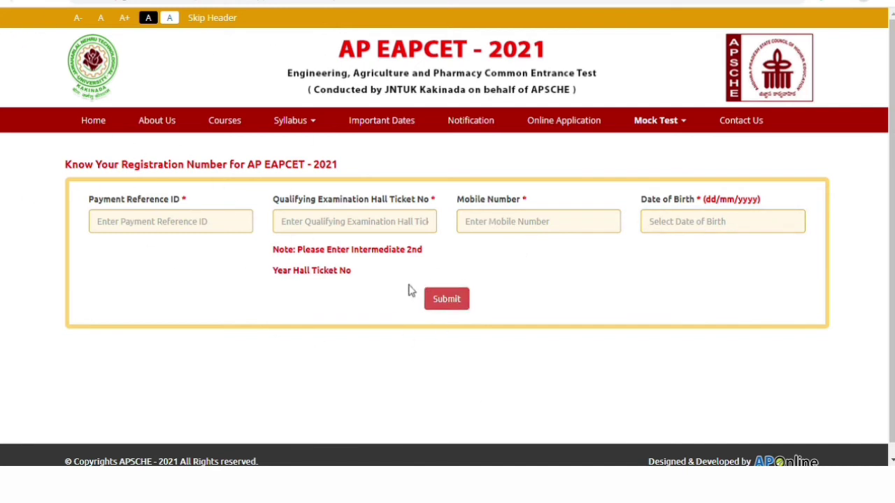
pyautogui.hotkey('alt', 'Left')
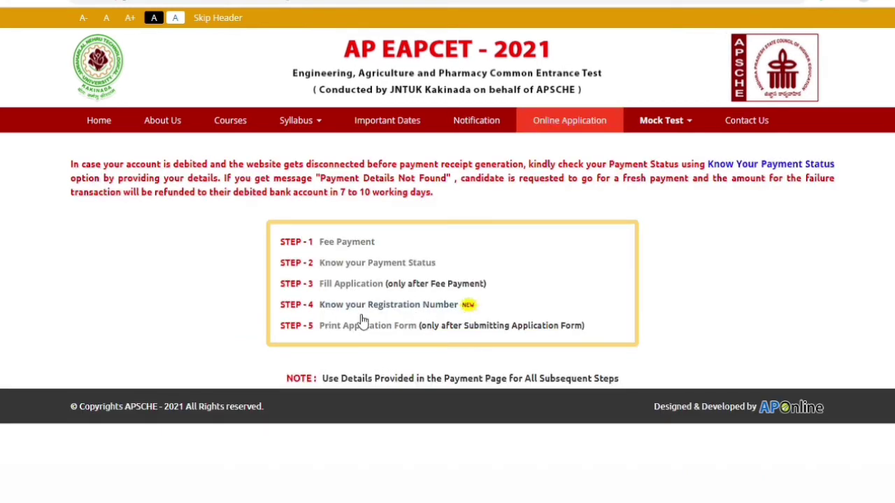